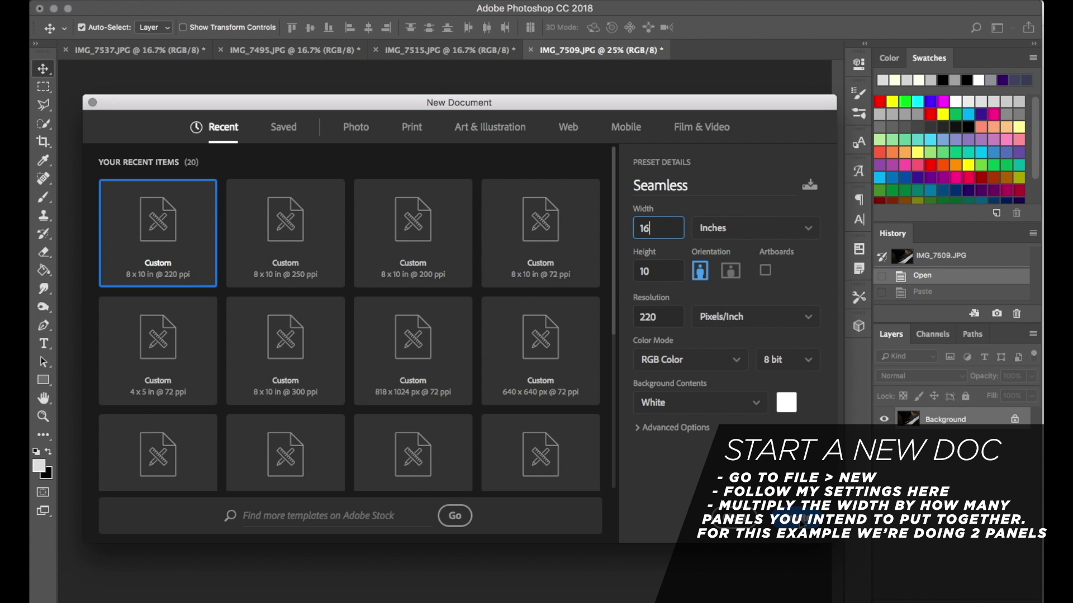
- Create the 16 × 10 inch, 220 pixels/inch Seamless document and duplicate its Background layer as "divider"
click(801, 522)
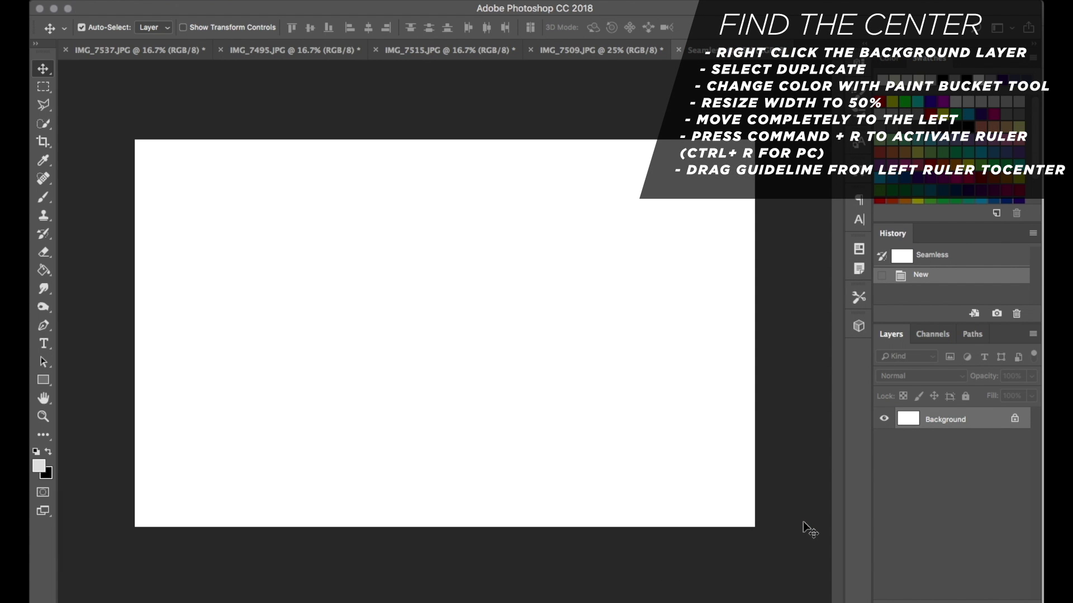
right_click(975, 421)
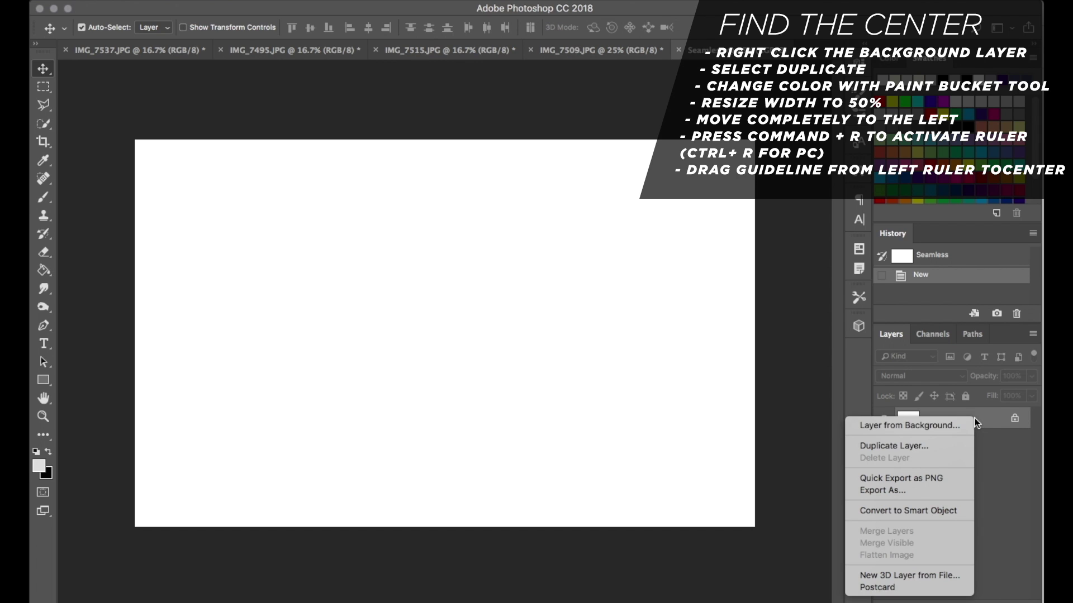
click(932, 449)
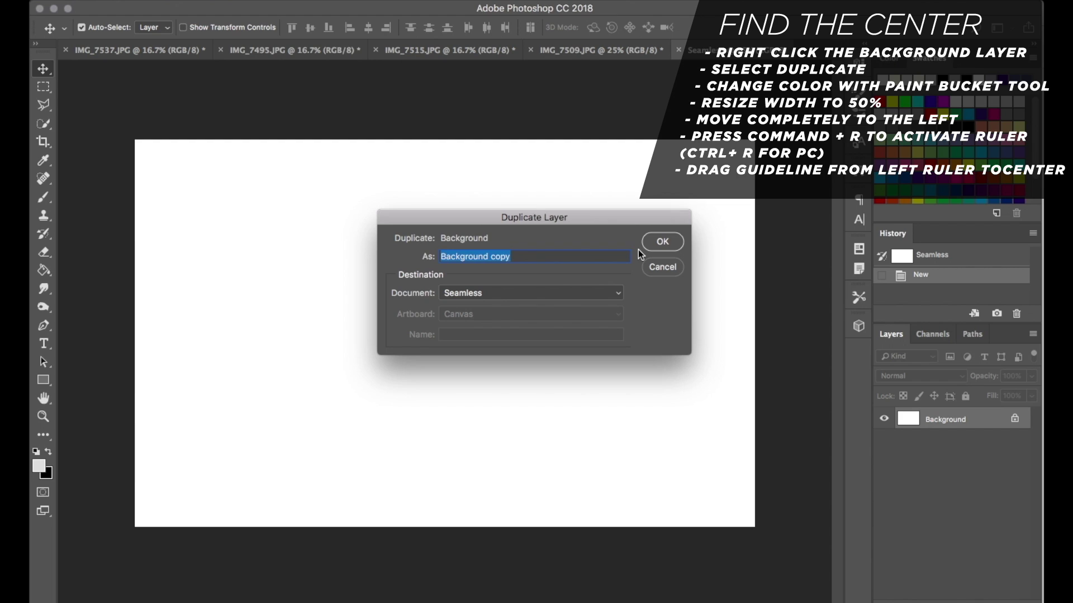
text(divider)
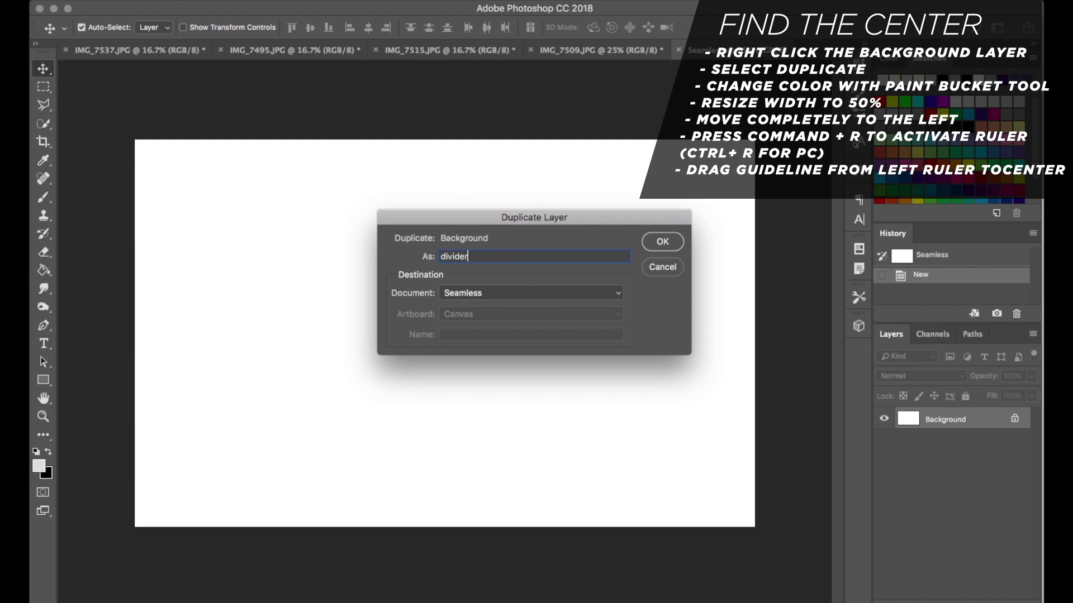
key(Return)
- Fill the divider layer with black using the Paint Bucket
key(g)
key(x)
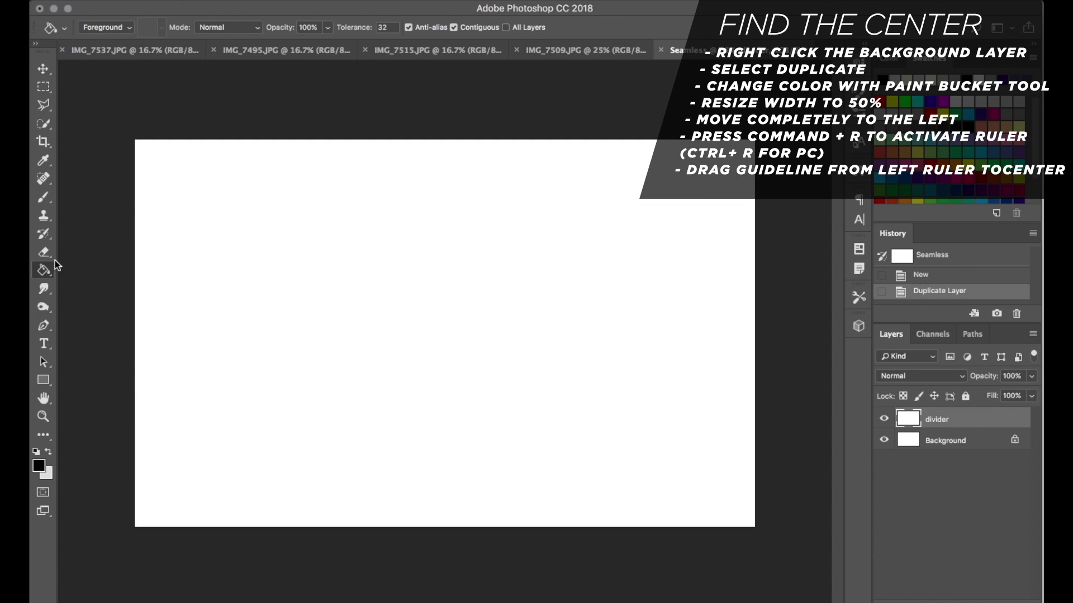
click(387, 245)
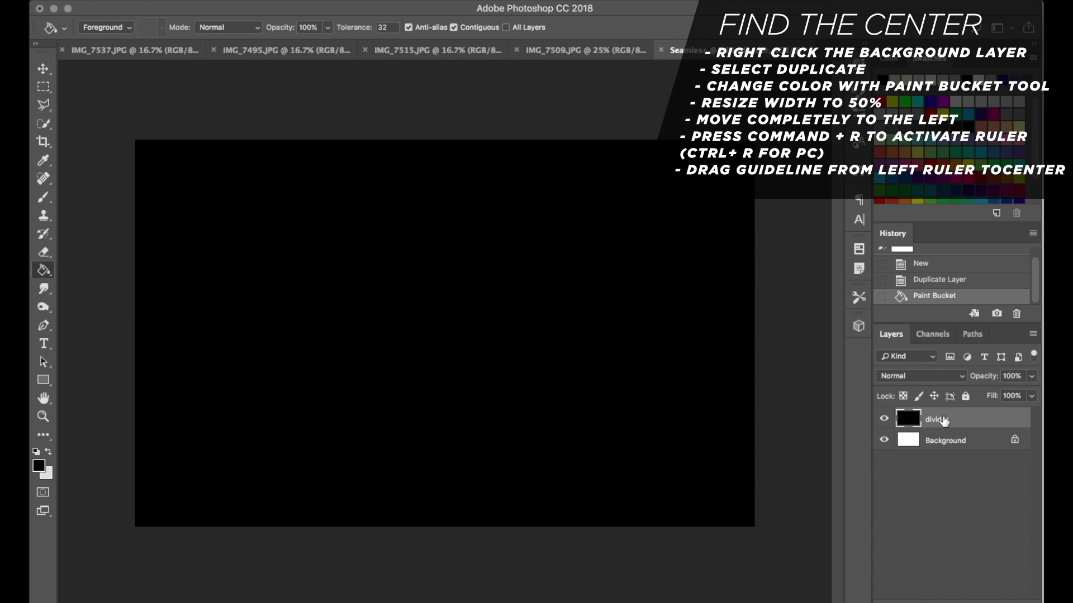
- Scale the divider layer to 50% width and move it flush against the canvas's left edge
key(super+t)
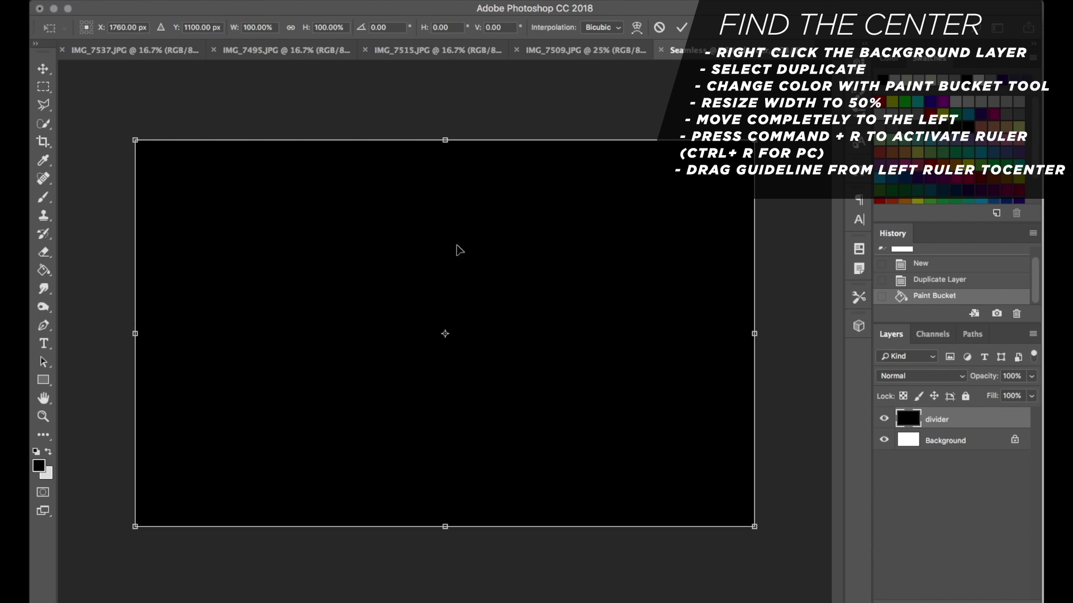
click(254, 28)
text(50)
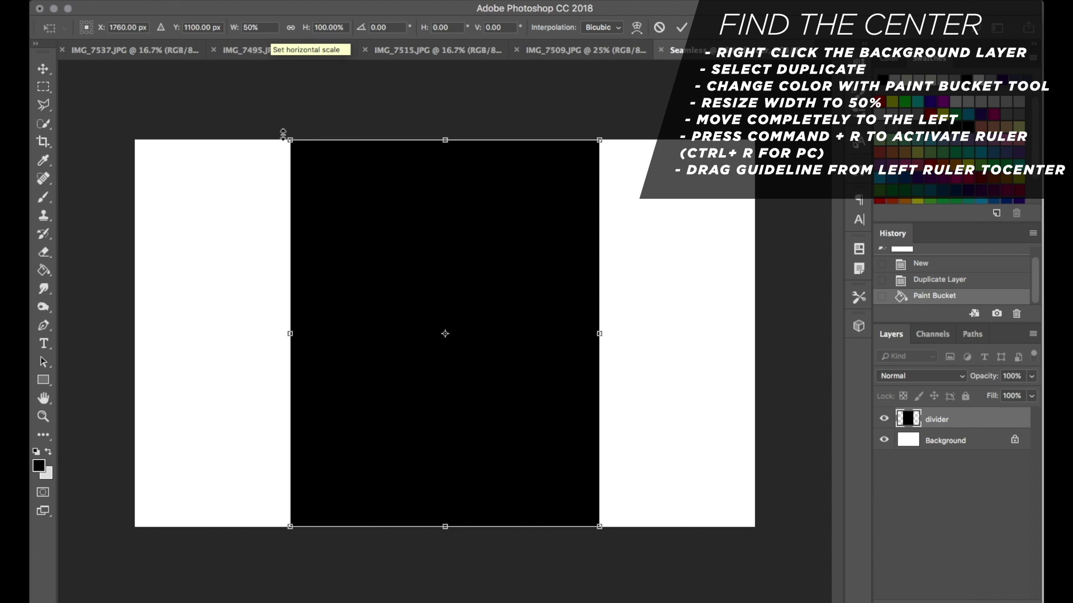
drag(414, 185, 258, 182)
key(Return)
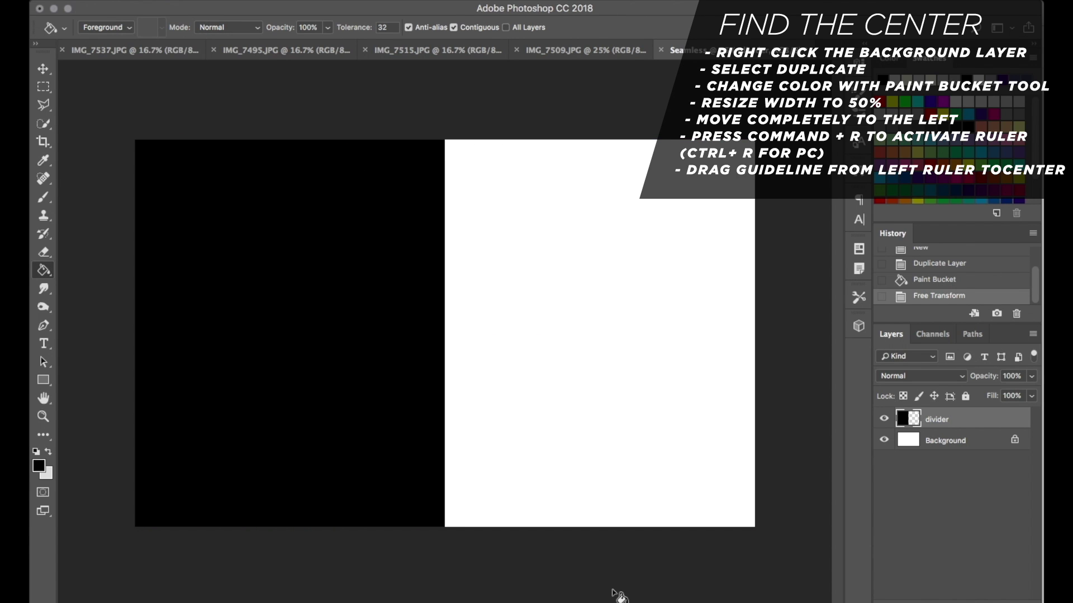
- Show the rulers and place a vertical guide over the black left half, at about 1100 px
key(super+r)
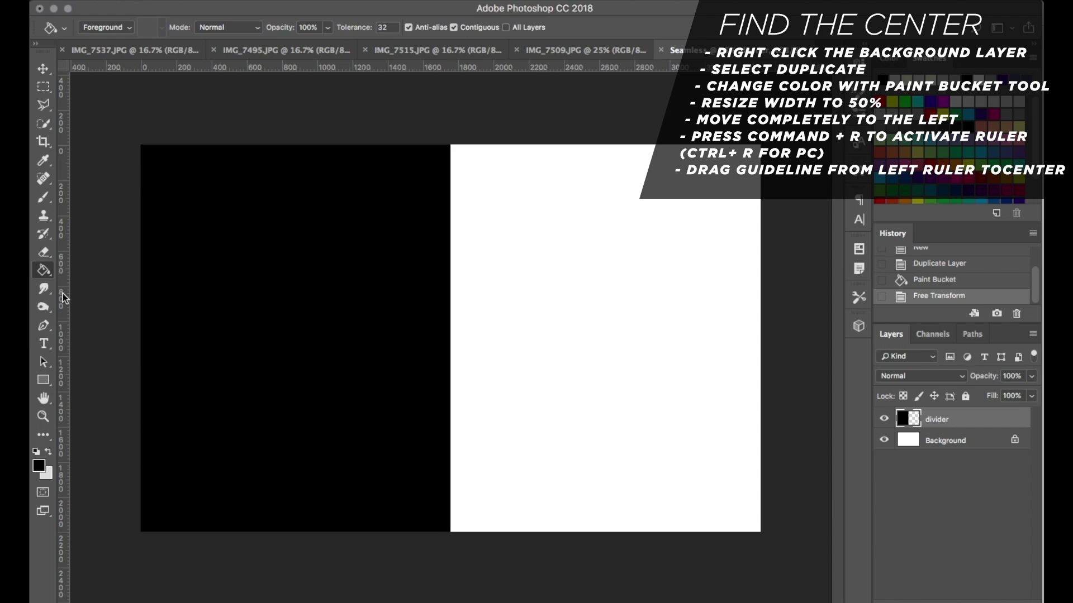
drag(63, 293, 97, 297)
key(super+z)
mouse_move(65, 297)
mouse_down()
mouse_move(104, 279)
mouse_move(127, 296)
mouse_move(336, 304)
mouse_up()
click(337, 307)
click(352, 307)
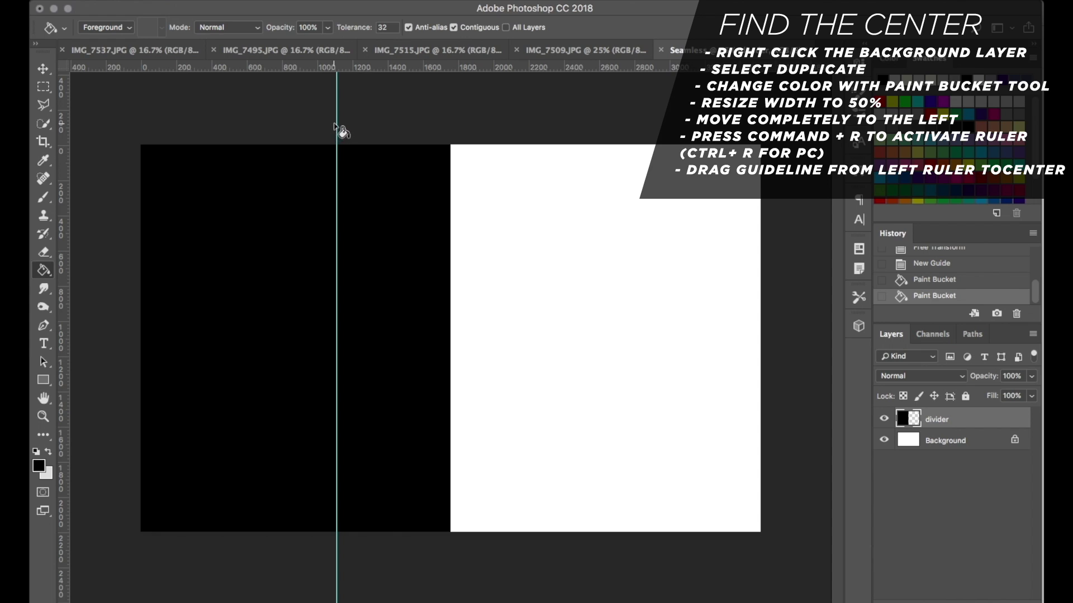
- Move the vertical guide to the divider's right edge at the canvas centre and delete the divider layer
key(v)
drag(337, 128, 450, 130)
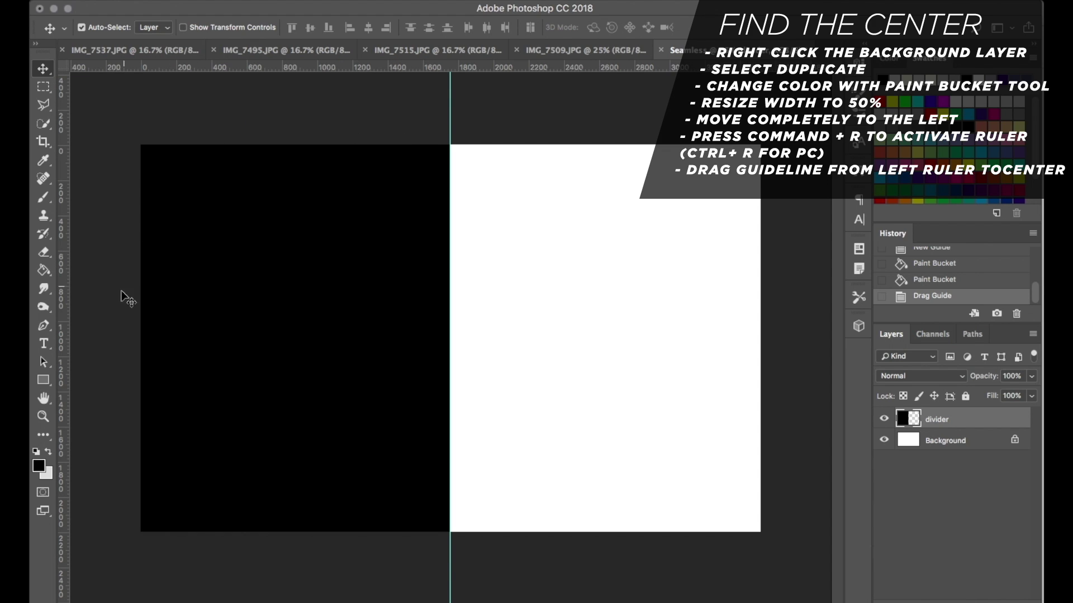
click(44, 270)
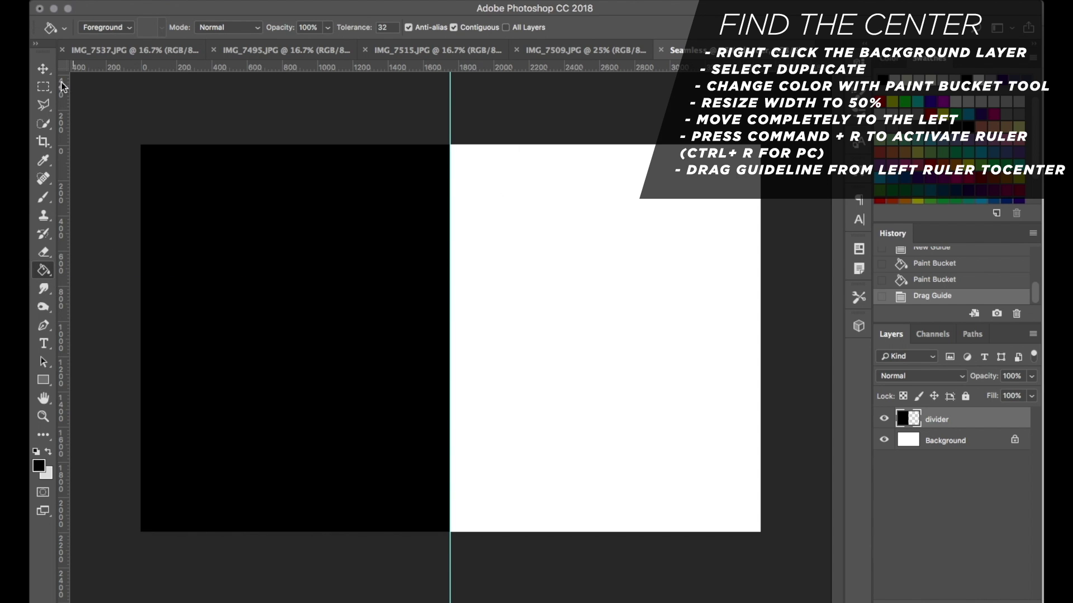
click(43, 68)
mouse_move(452, 115)
mouse_down()
mouse_move(364, 115)
mouse_move(452, 122)
mouse_up()
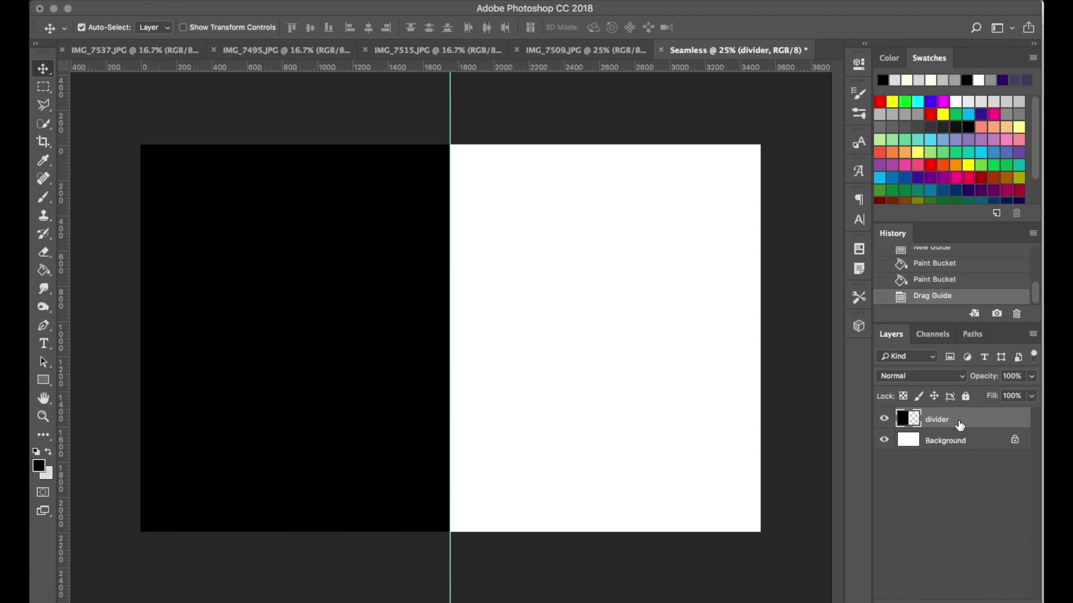
key(Delete)
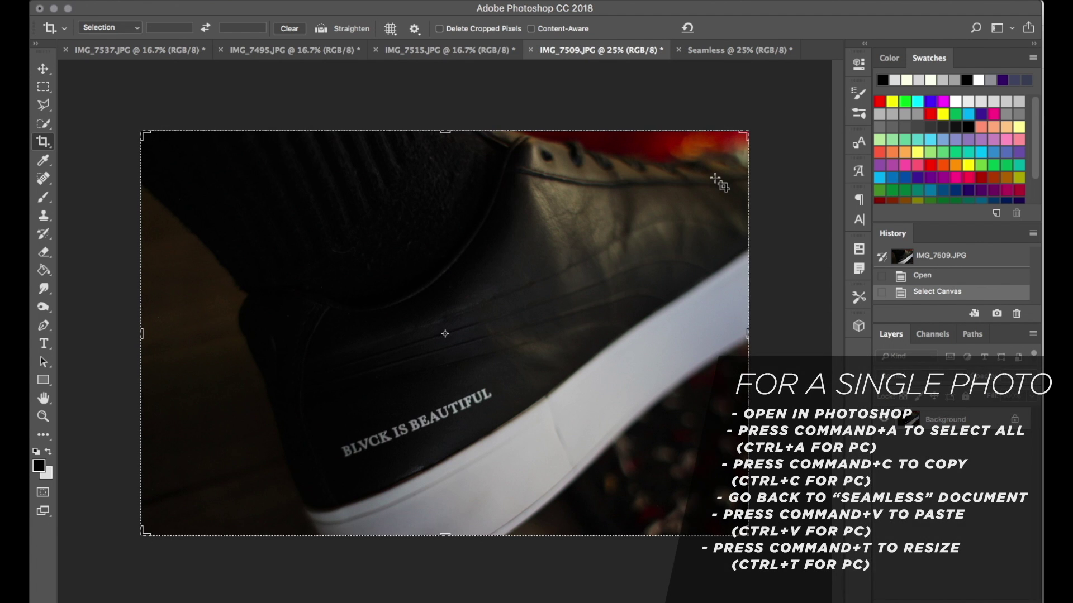
- Paste the IMG_7509 photo into the Seamless document and scale it to about 102% to span the full canvas width
key(v)
click(734, 51)
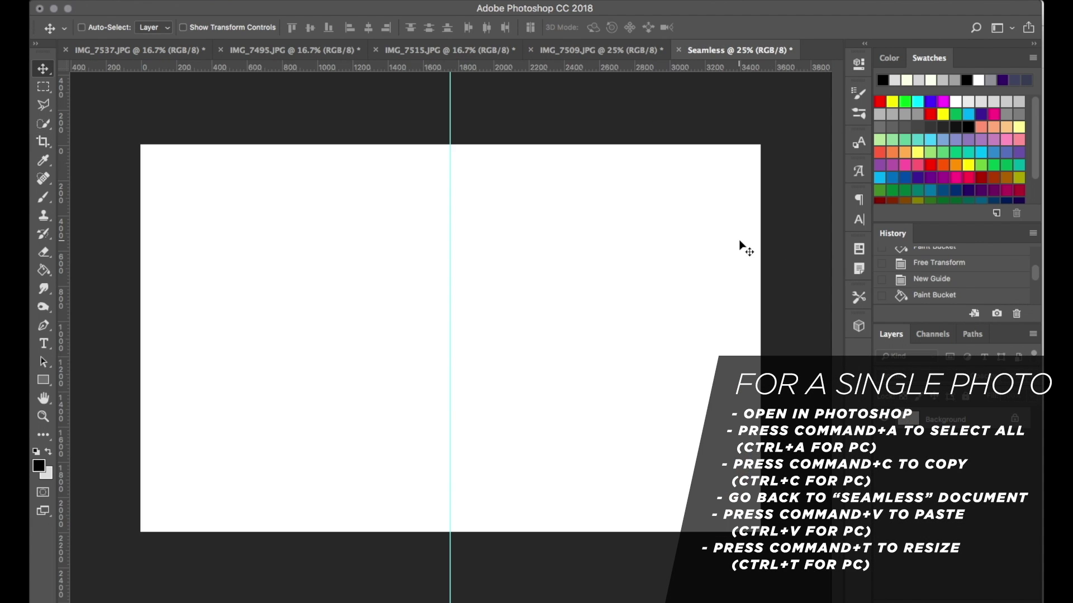
key(super+v)
key(super+t)
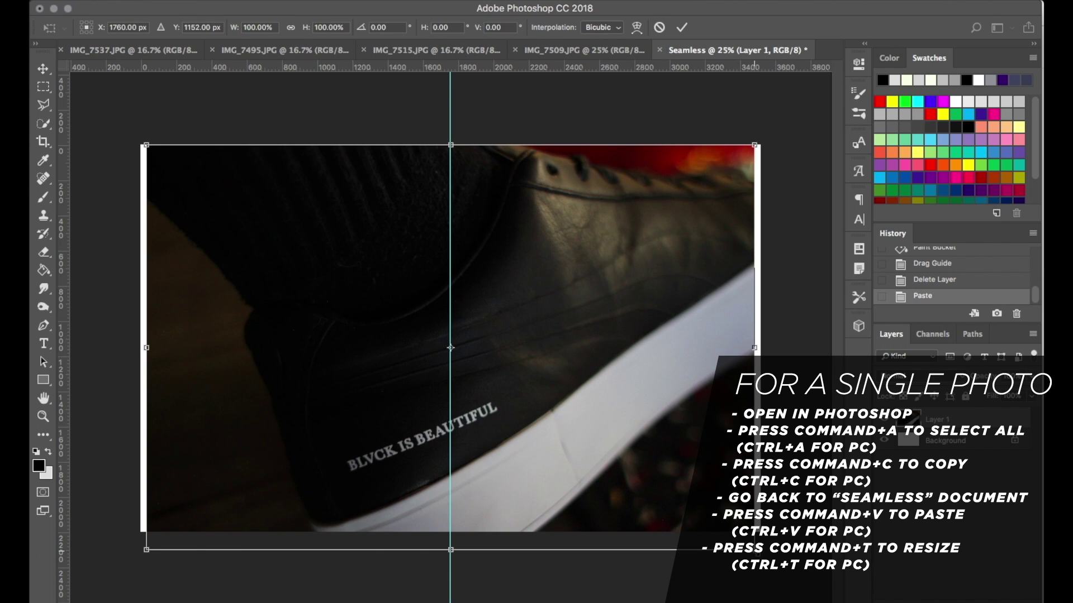
drag(755, 145, 760, 141)
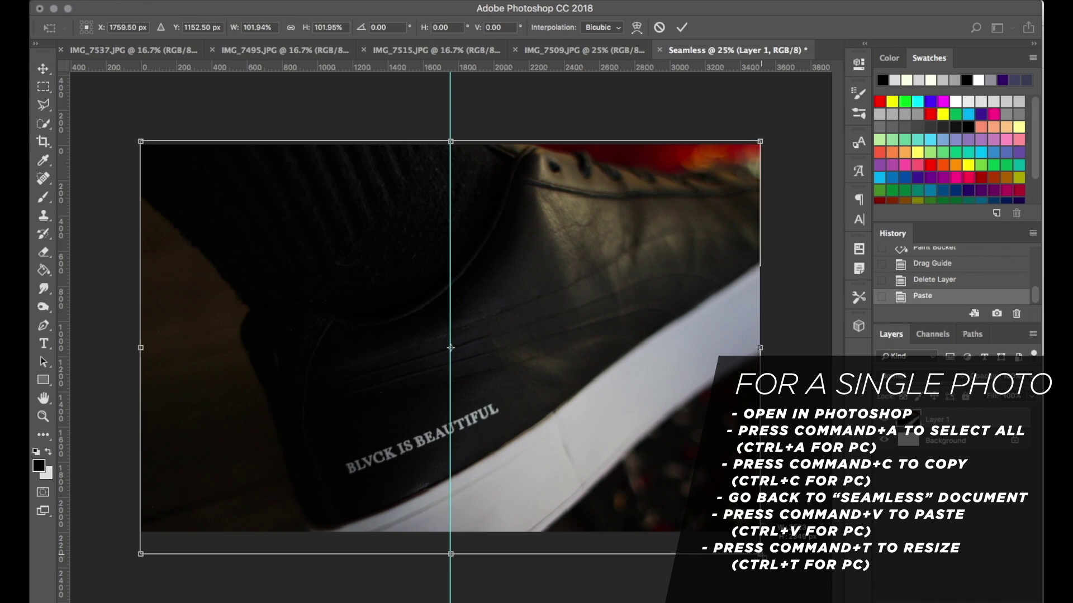
key(Return)
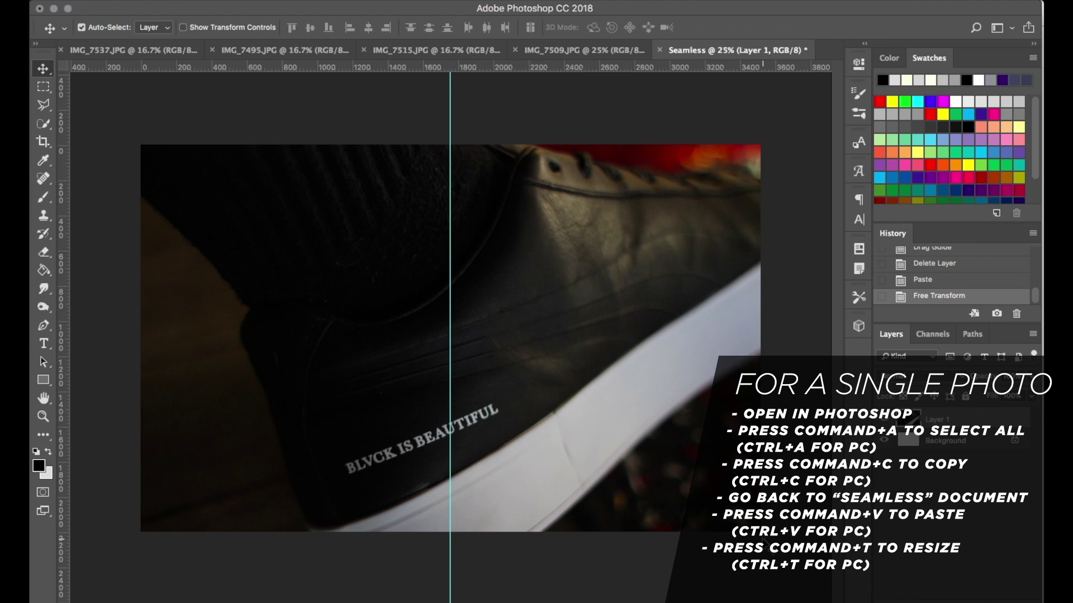
- Crop the canvas to the half left of the centre guide, and undo that crop
key(c)
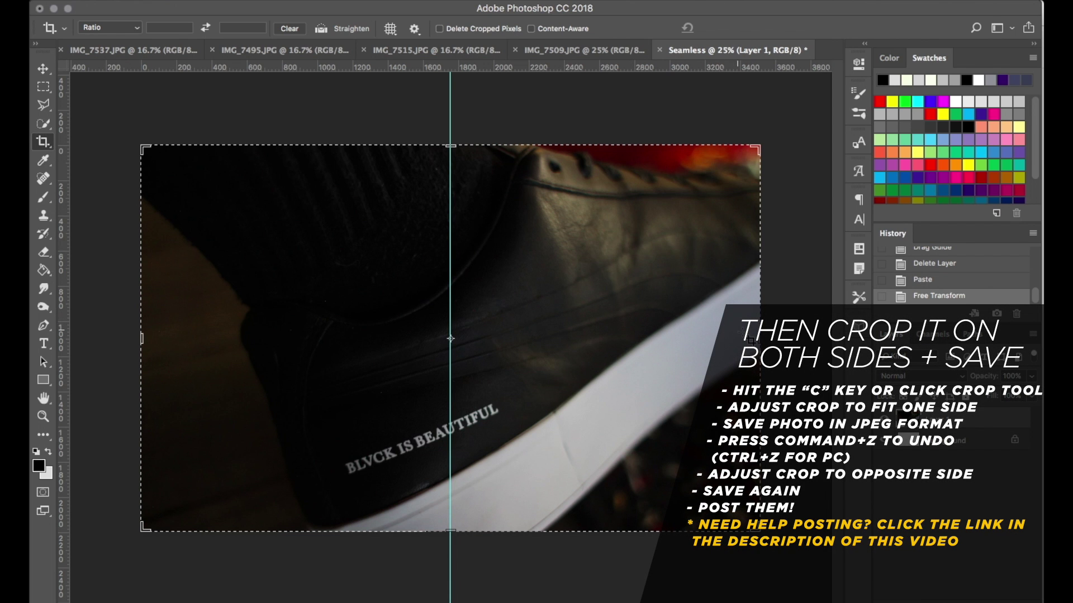
drag(760, 338, 608, 344)
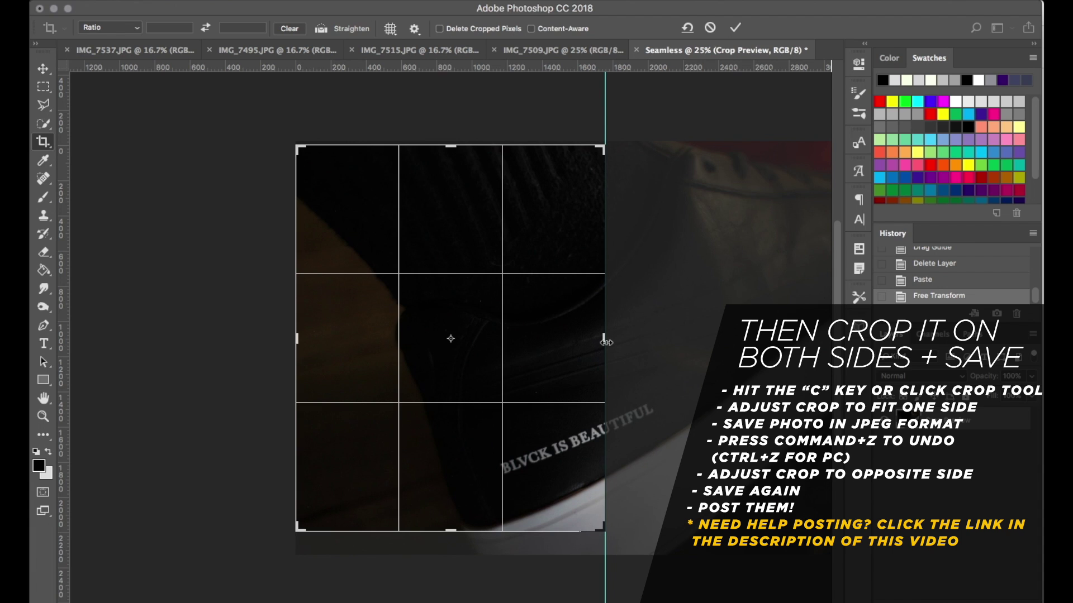
key(Return)
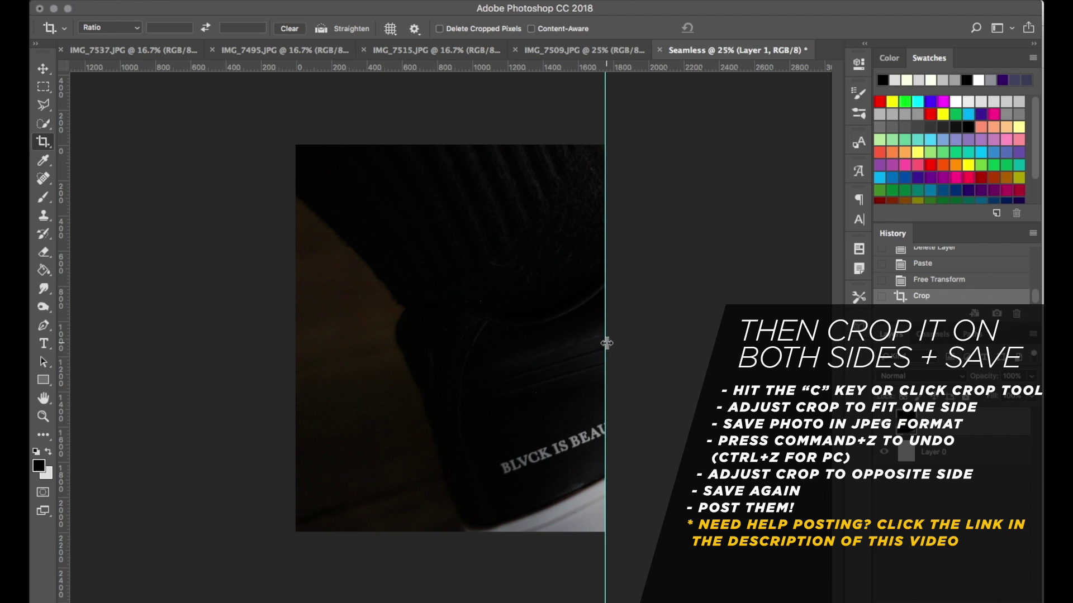
key(super+z)
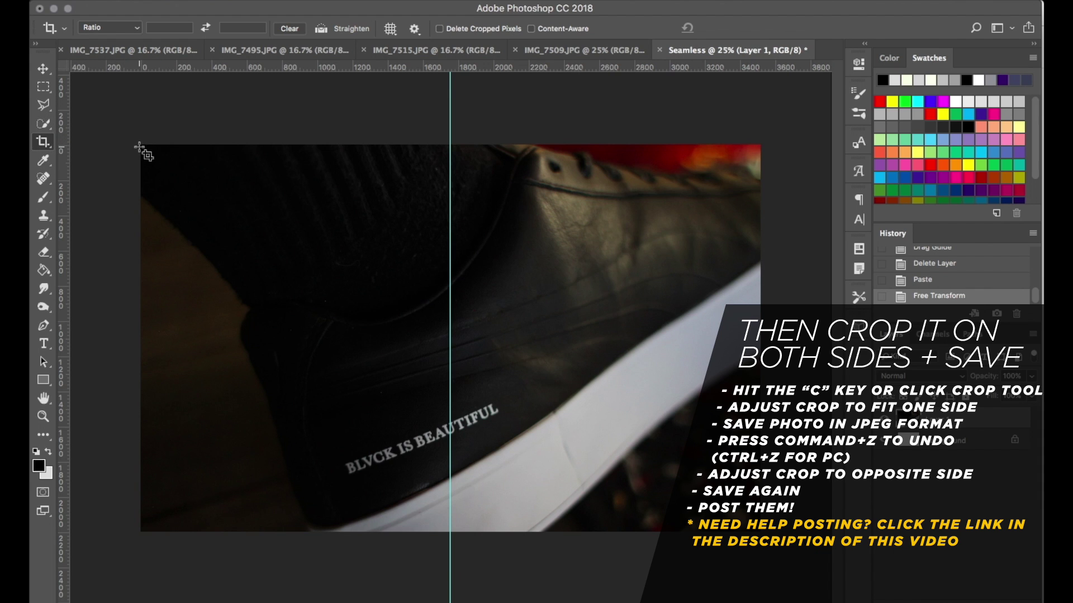
- Crop the shoe photo to the half right of the centre guide
drag(140, 144, 760, 532)
drag(137, 345, 286, 340)
key(super+r)
key(Return)
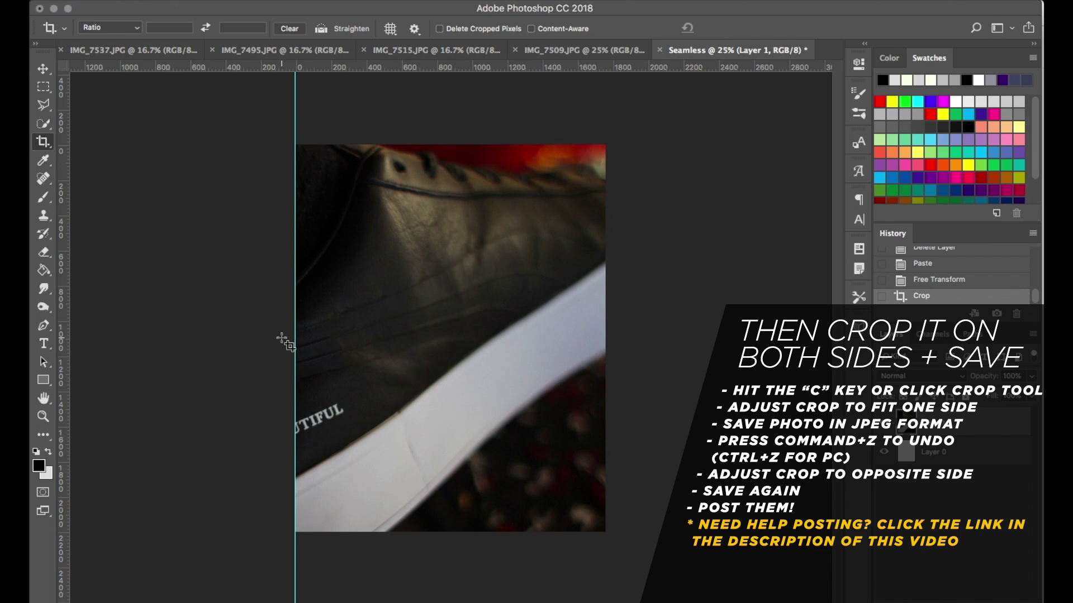
- Undo the right-half crop and delete the pasted shoe photo layer
key(super+z)
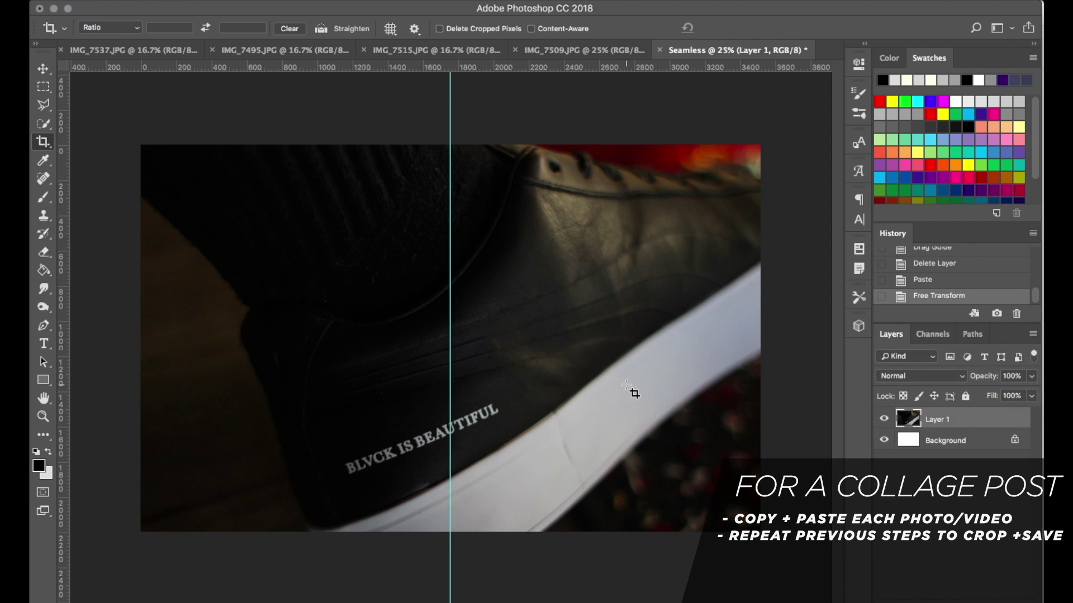
key(BackSpace)
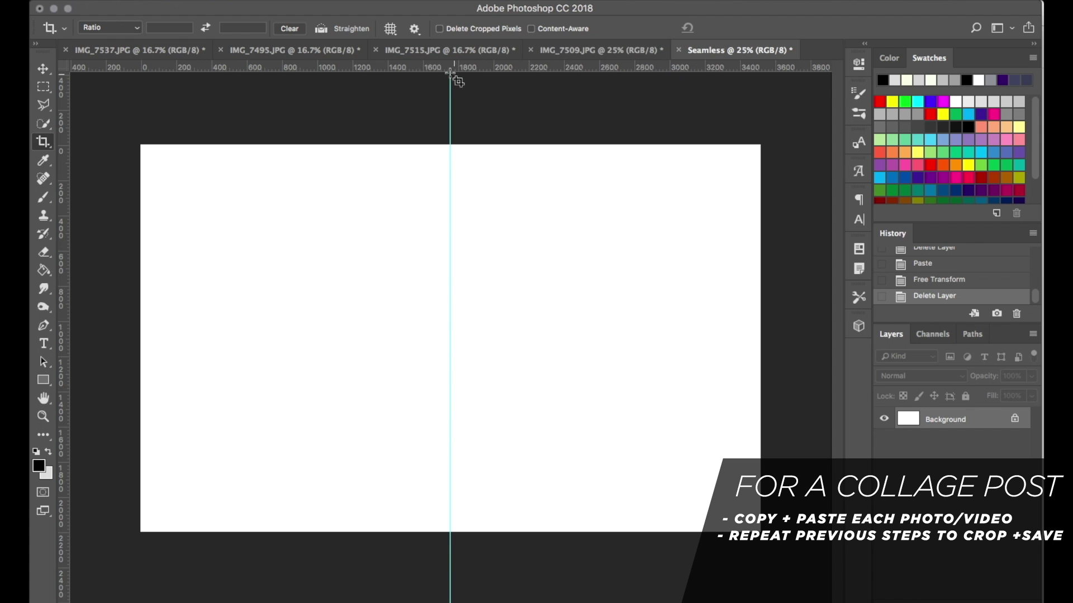
- Copy the whole IMG_7515 photo and paste it into the Seamless document
click(445, 50)
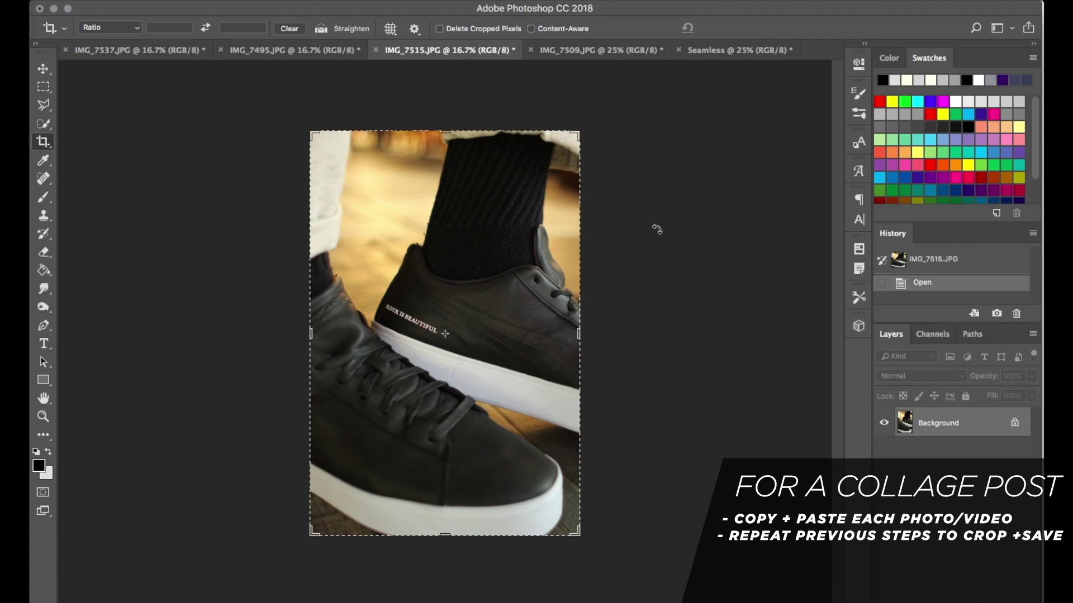
key(v)
key(ctrl+a)
key(ctrl+c)
click(734, 50)
key(ctrl+v)
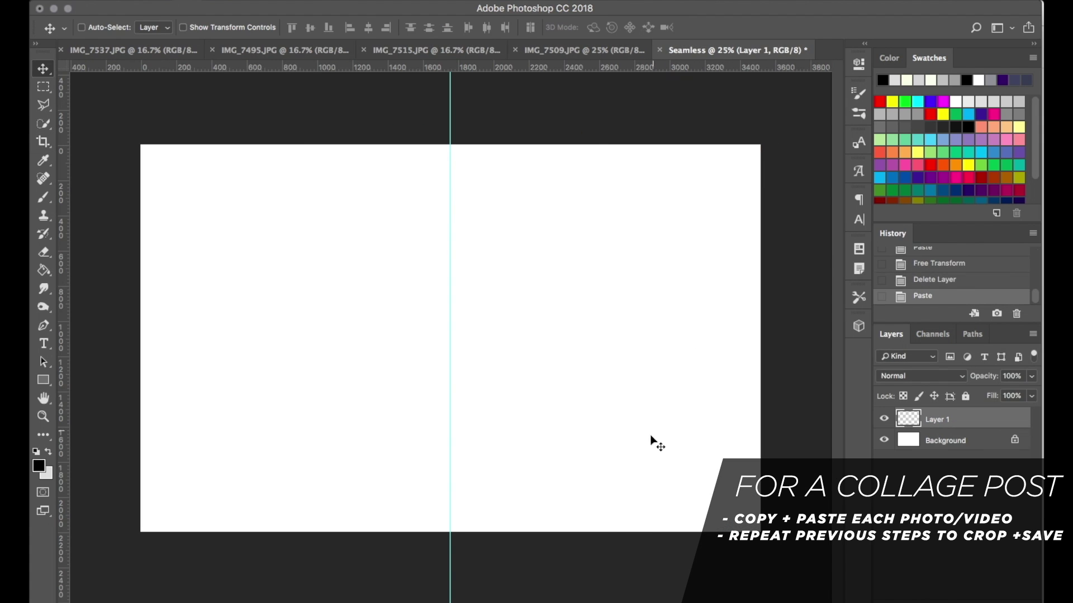
- Scale down the pasted IMG_7515 photo and place it in the canvas's lower-right corner
key(ctrl+t)
drag(652, 147, 522, 340)
drag(398, 427, 678, 280)
key(Return)
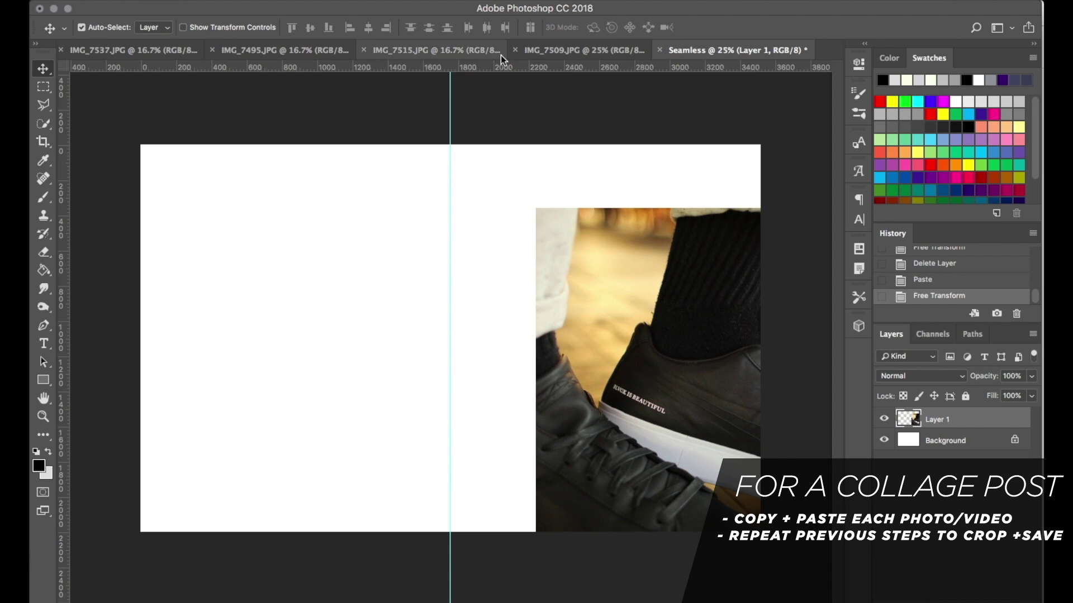
- Copy the IMG_7495 photo and paste it into the Seamless document
click(558, 50)
click(442, 48)
click(286, 51)
key(ctrl+c)
click(735, 50)
key(ctrl+v)
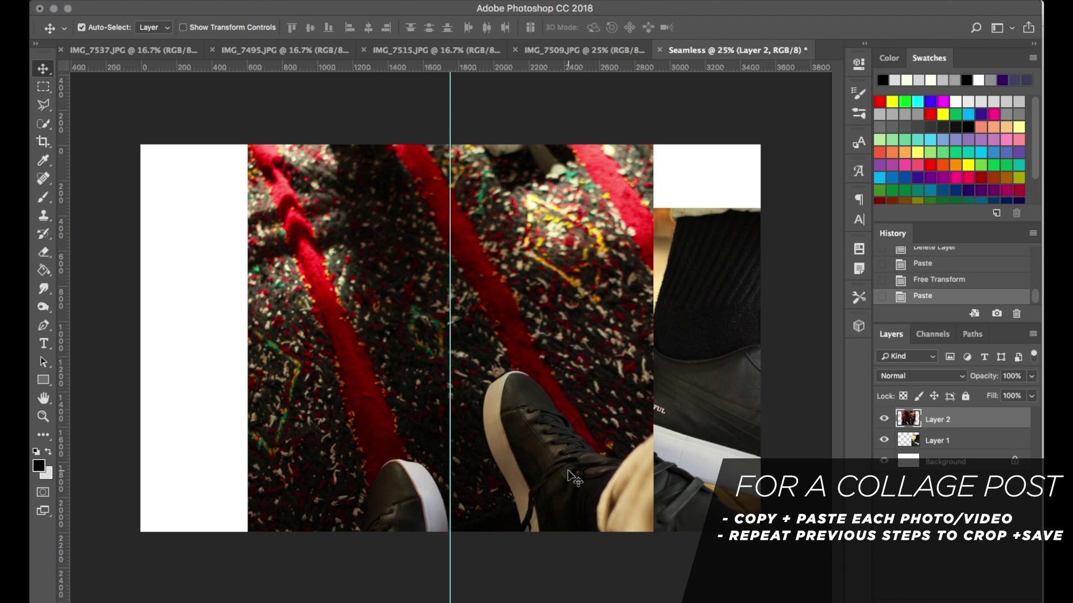
- Scale down the pasted IMG_7495 photo and place it in the upper part of the left half
key(ctrl+t)
drag(653, 146, 338, 206)
key(Return)
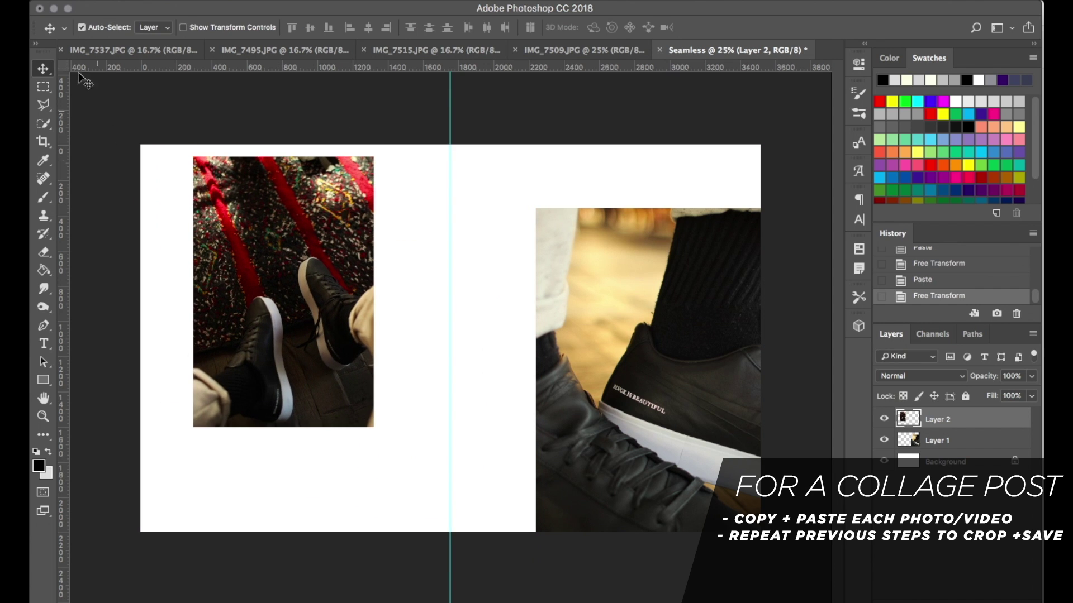
- Copy the IMG_7537 photo into the Seamless document, scaled to about 49% and placed across the guide between the other two photos
click(124, 51)
key(super+a)
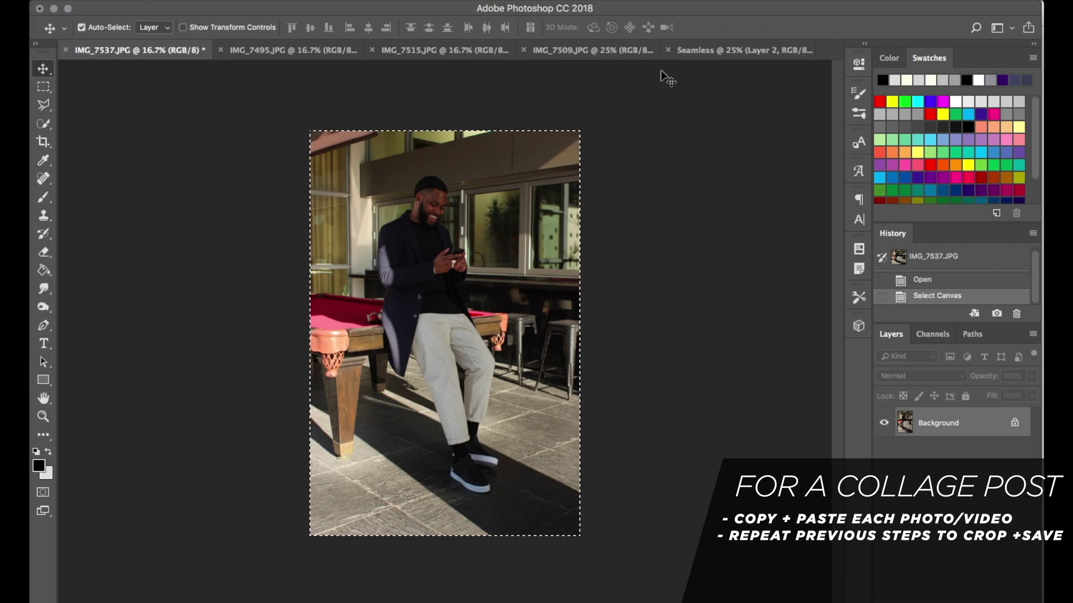
click(752, 49)
key(super+v)
key(super+t)
drag(569, 276, 522, 231)
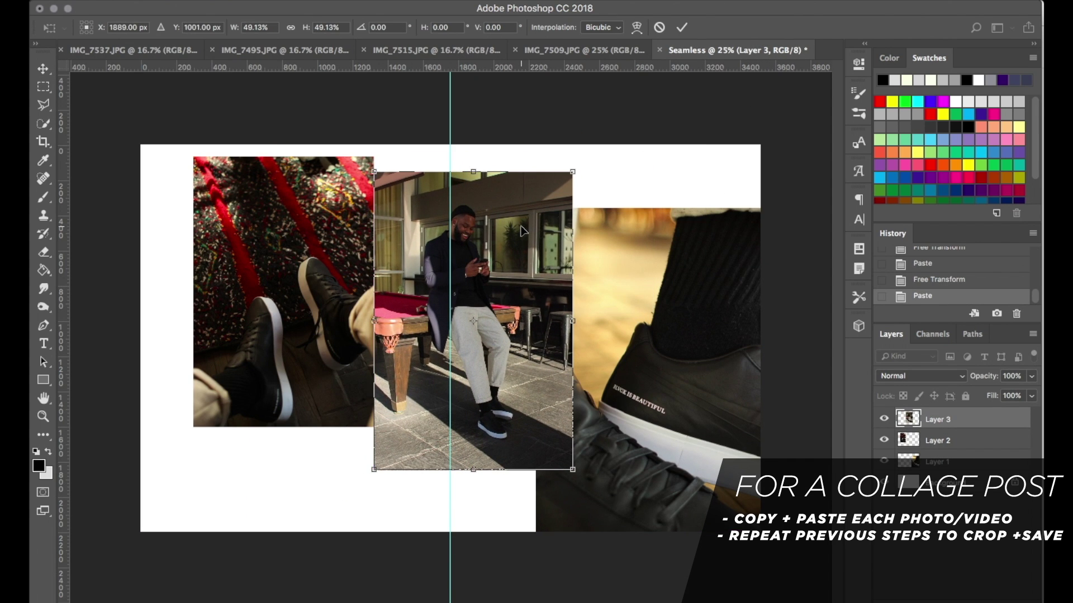
key(Return)
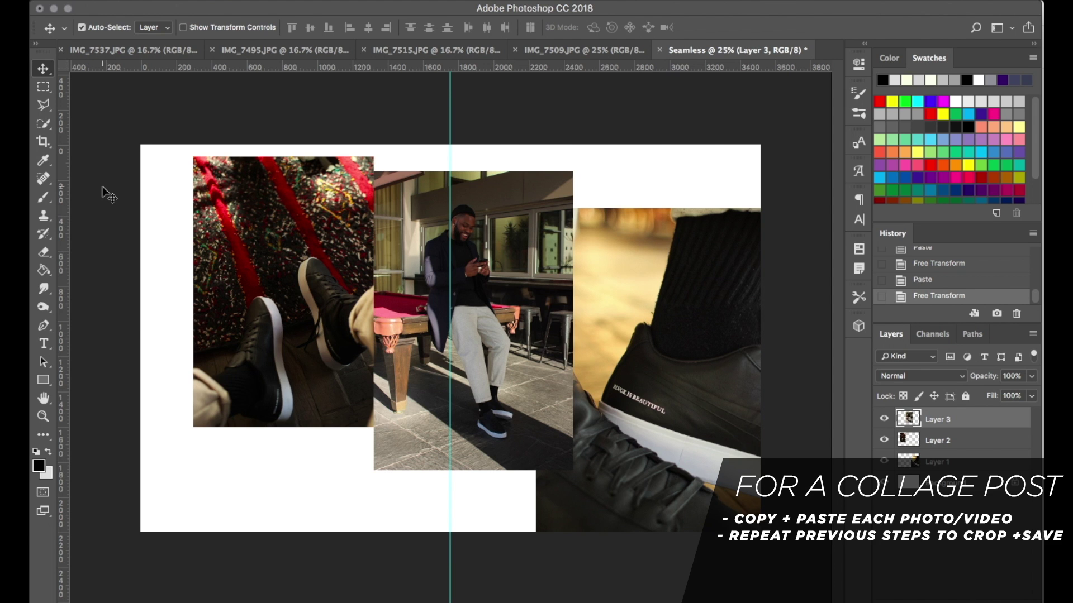
- Try cropping the collage to the half left of the centre guide
key(c)
drag(759, 338, 601, 354)
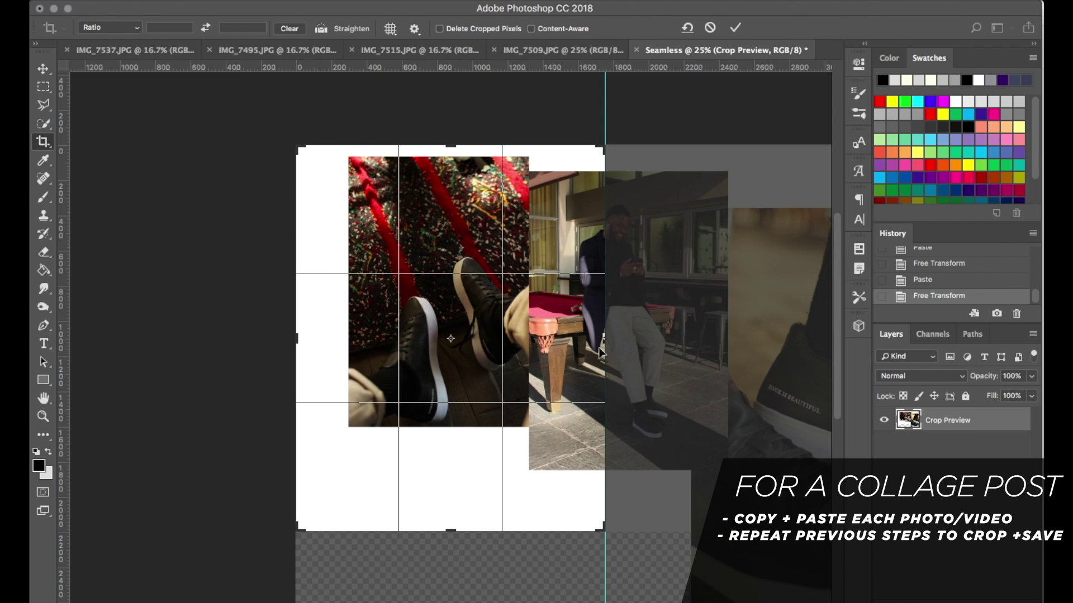
key(Return)
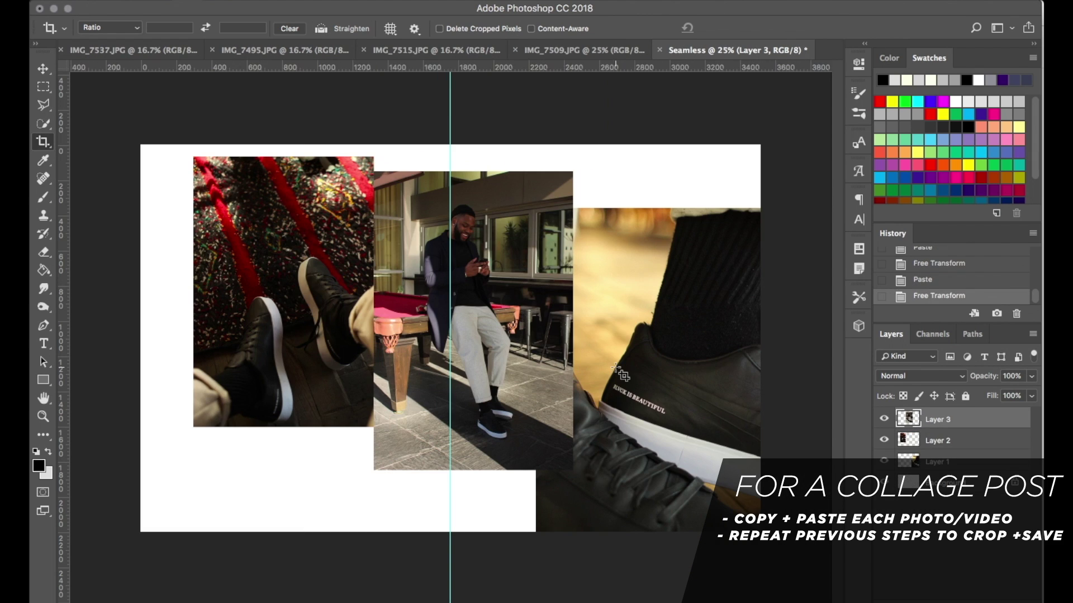
- Crop the collage to the half right of the centre guide
drag(134, 139, 793, 559)
drag(141, 339, 295, 341)
key(Return)
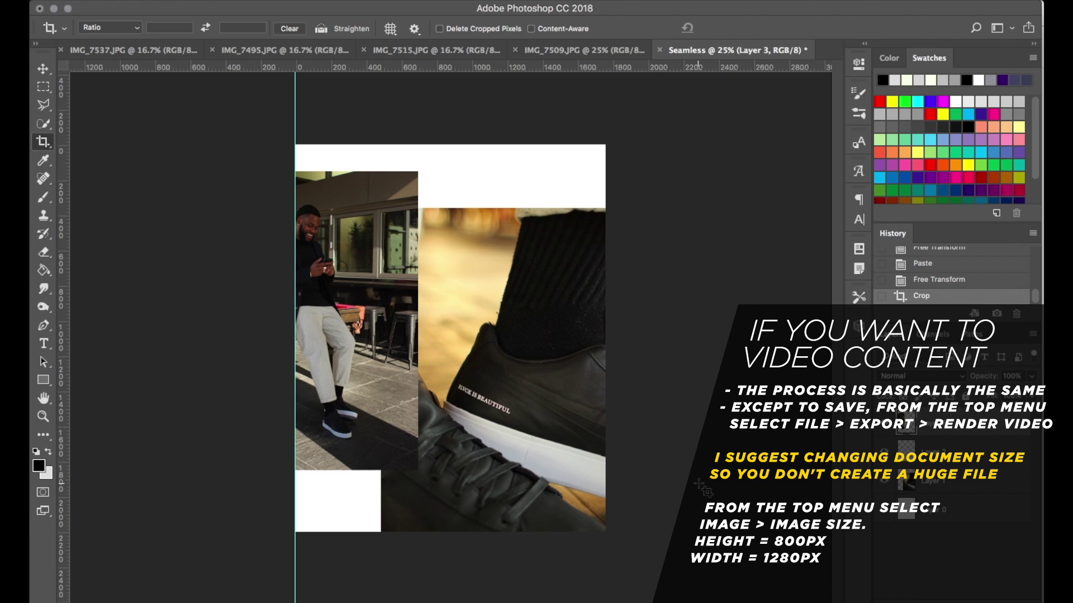
click(160, 1)
mouse_move(258, 173)
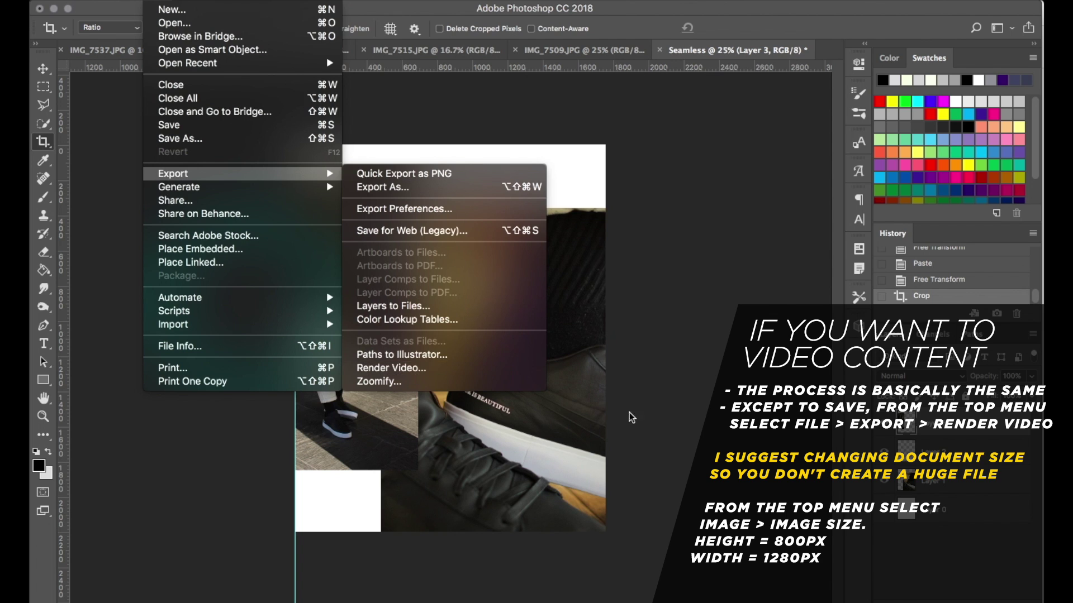
click(714, 436)
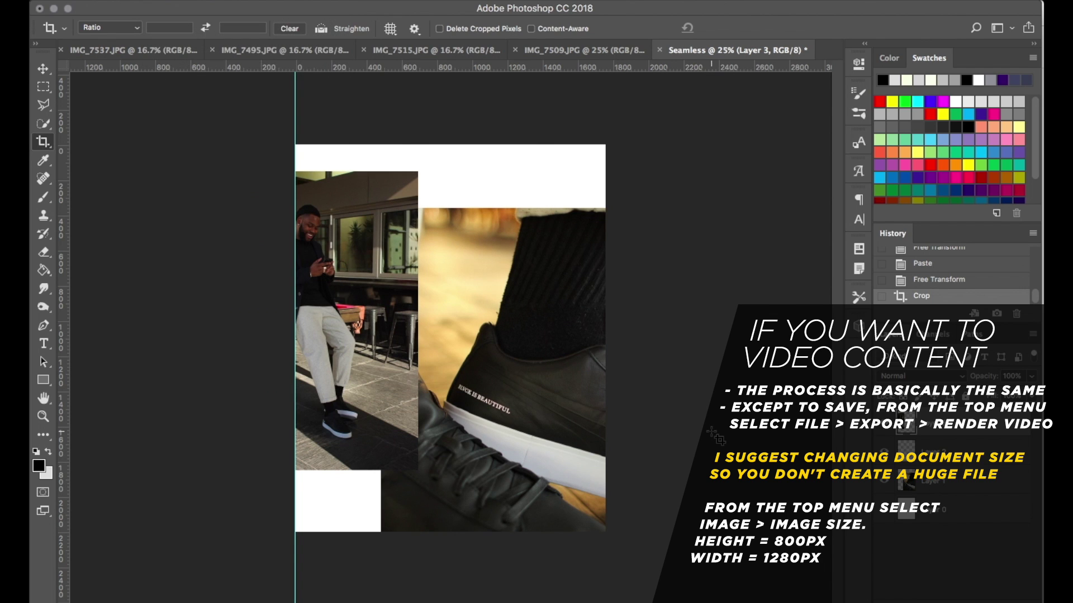